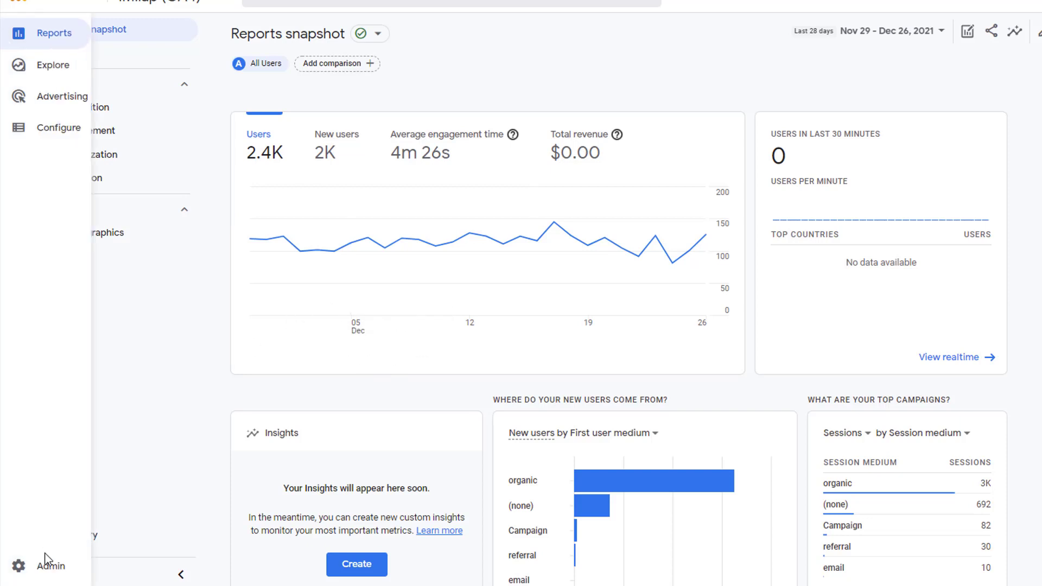
From Admin, start a new link under Search Console linking.
left_click(21, 567)
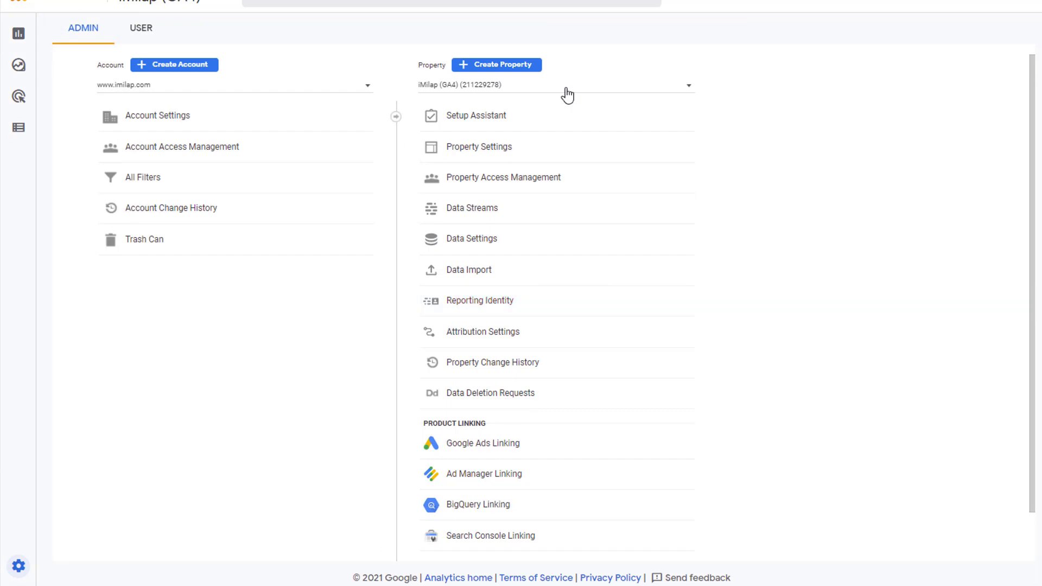
scroll(605, 365, "down", 1)
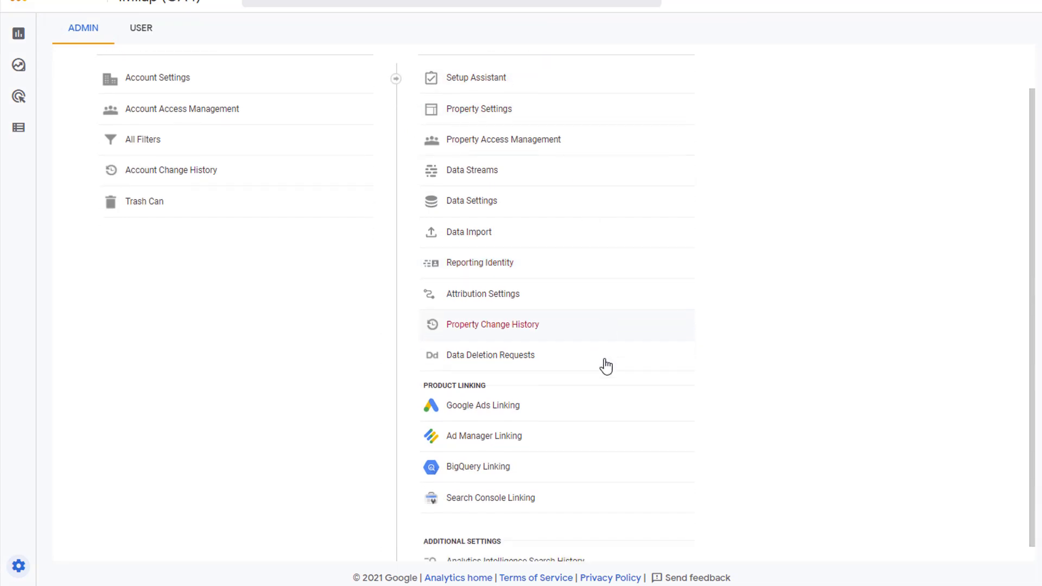
left_click(471, 492)
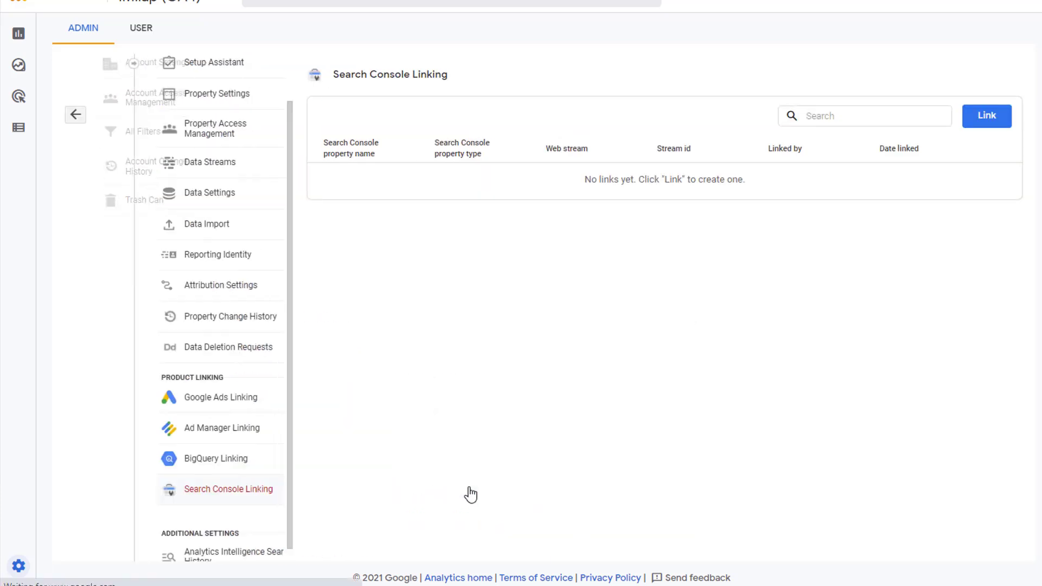
left_click(988, 117)
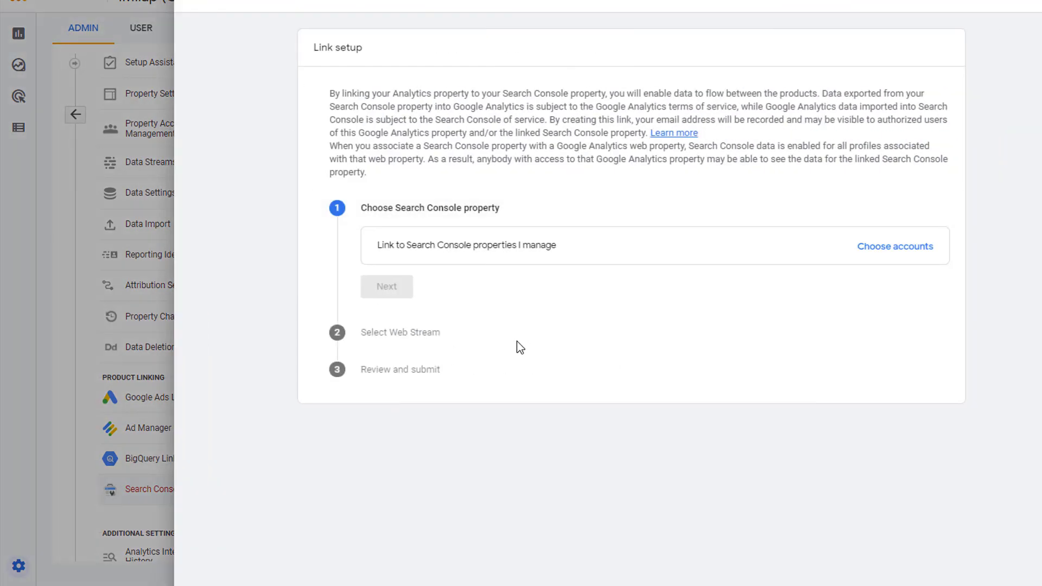
Search 'imi' and choose imilap.com as the Search Console property to link.
left_click(899, 250)
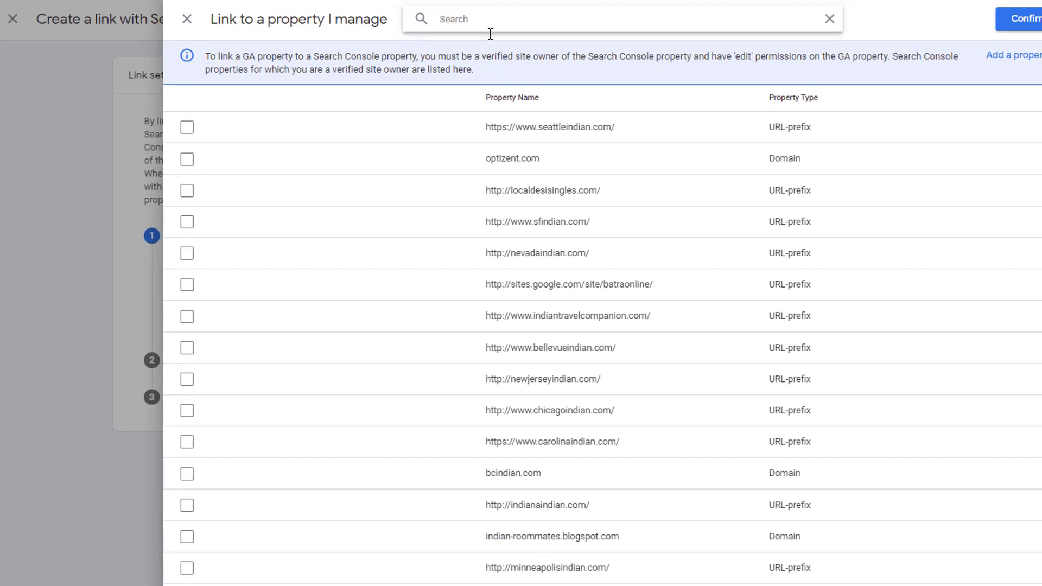
type("imi")
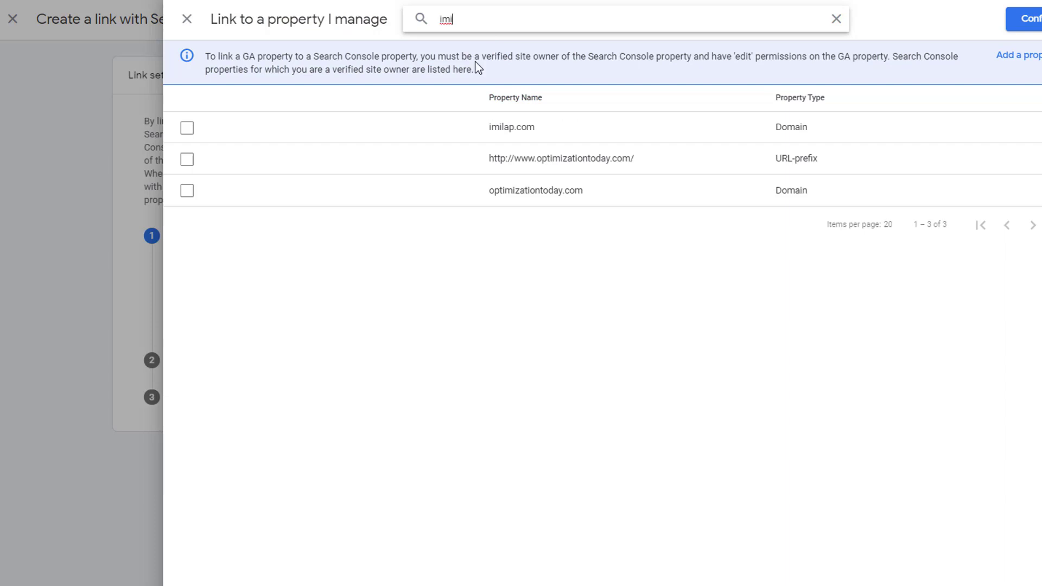
left_click(186, 130)
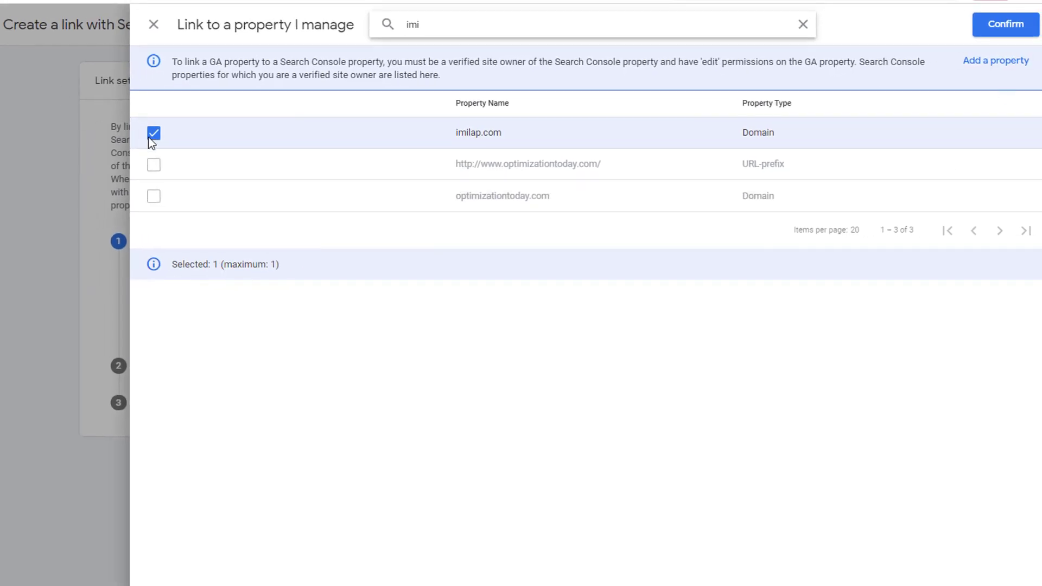
left_click(1029, 32)
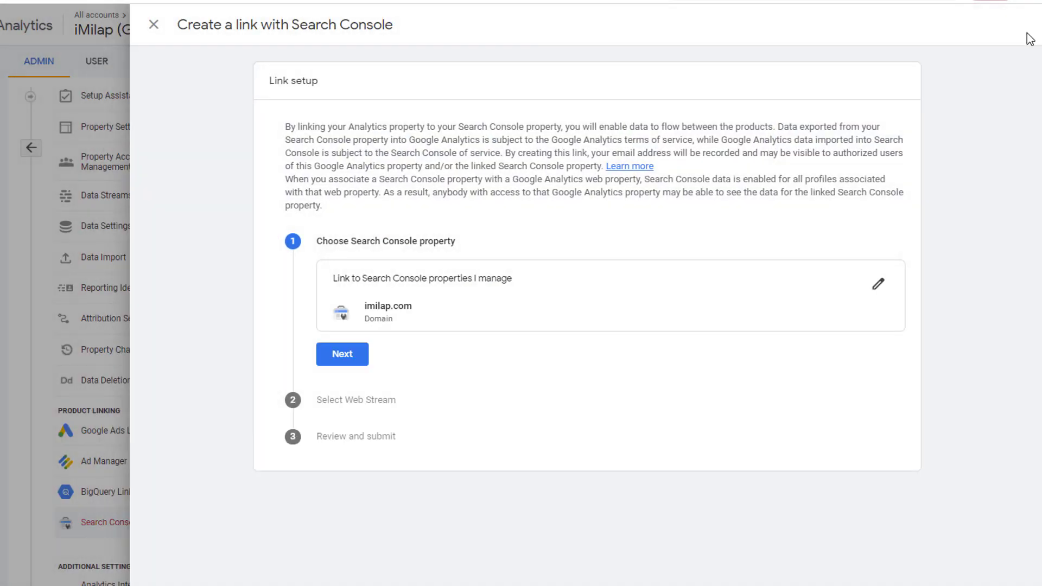
left_click(335, 358)
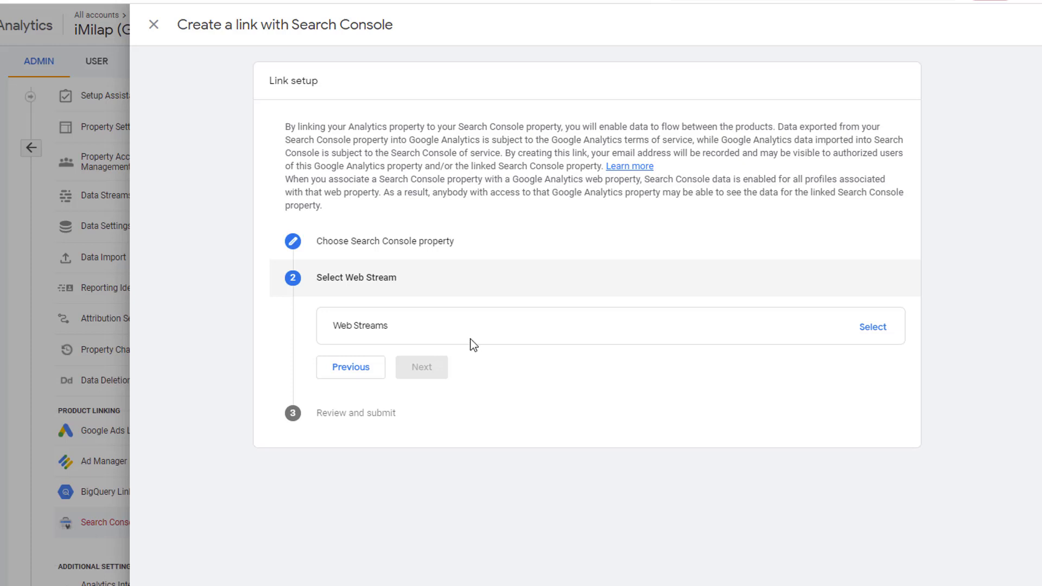
Select the iMilap web stream, then review and submit the Search Console link.
left_click(882, 330)
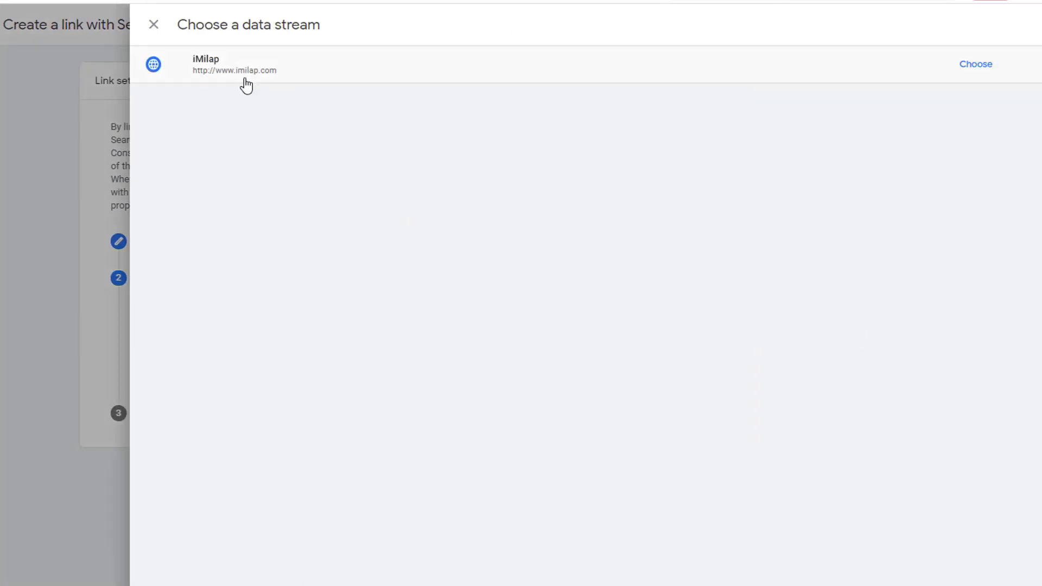
left_click(215, 77)
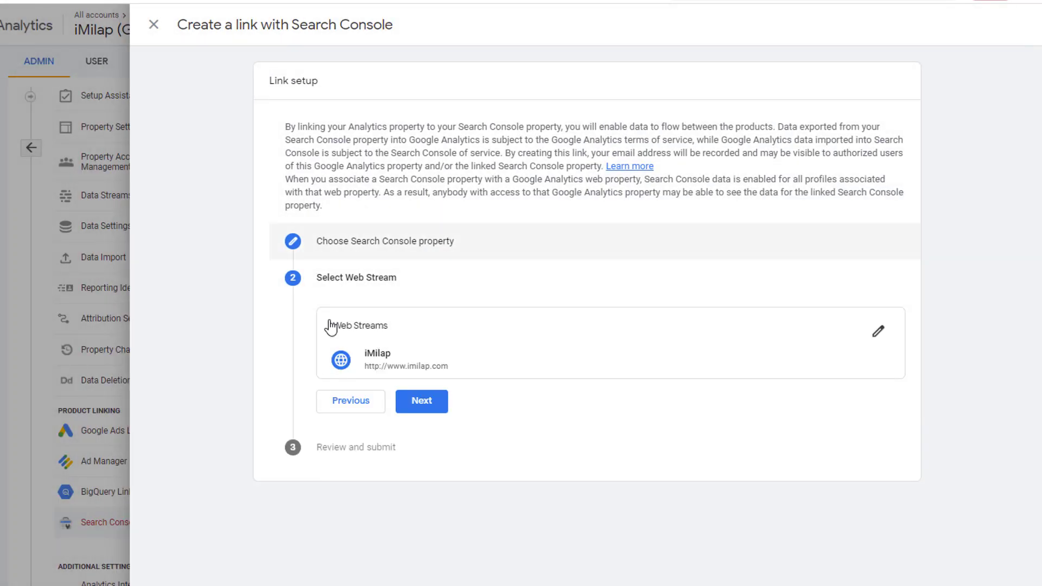
left_click(428, 408)
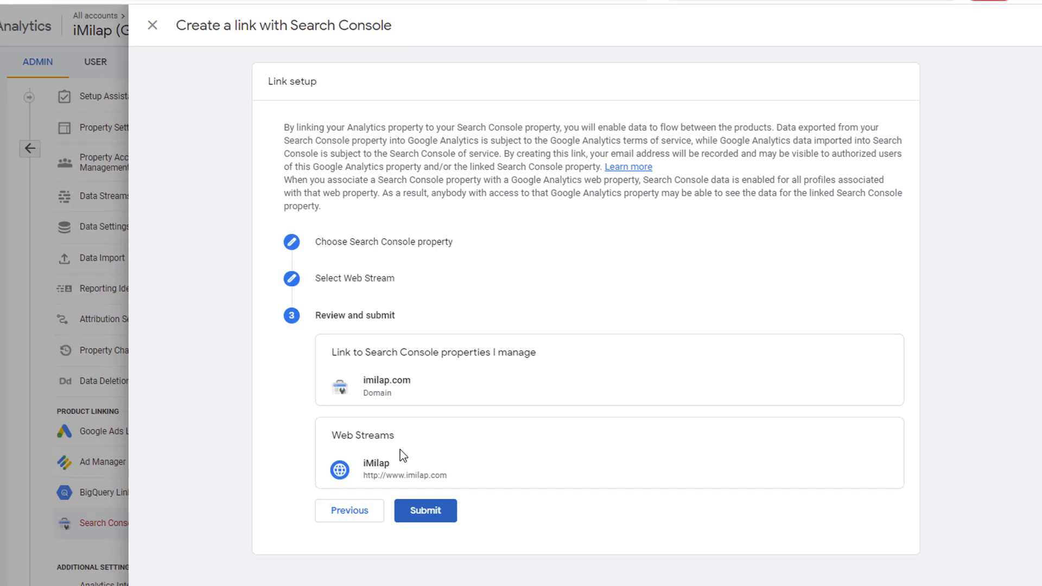
left_click(426, 512)
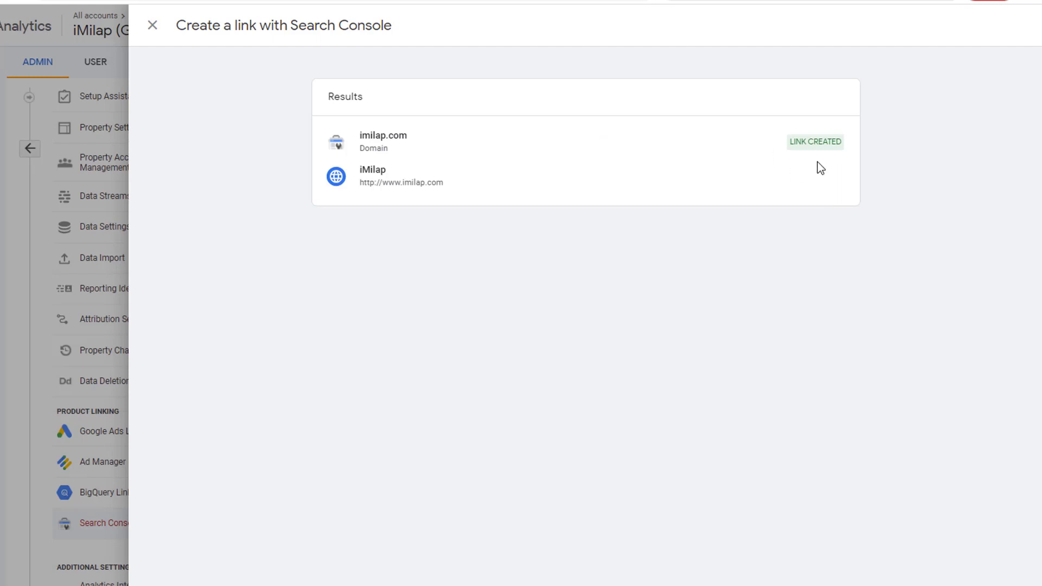
left_click(153, 25)
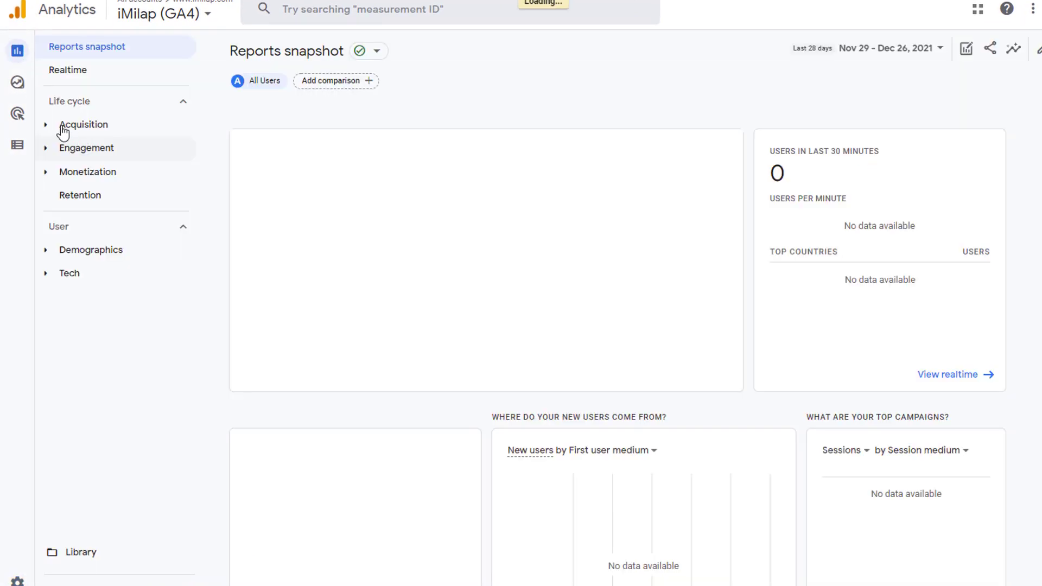
Open the Acquisition overview and scroll to the Google organic search traffic and queries cards.
left_click(48, 129)
left_click(114, 154)
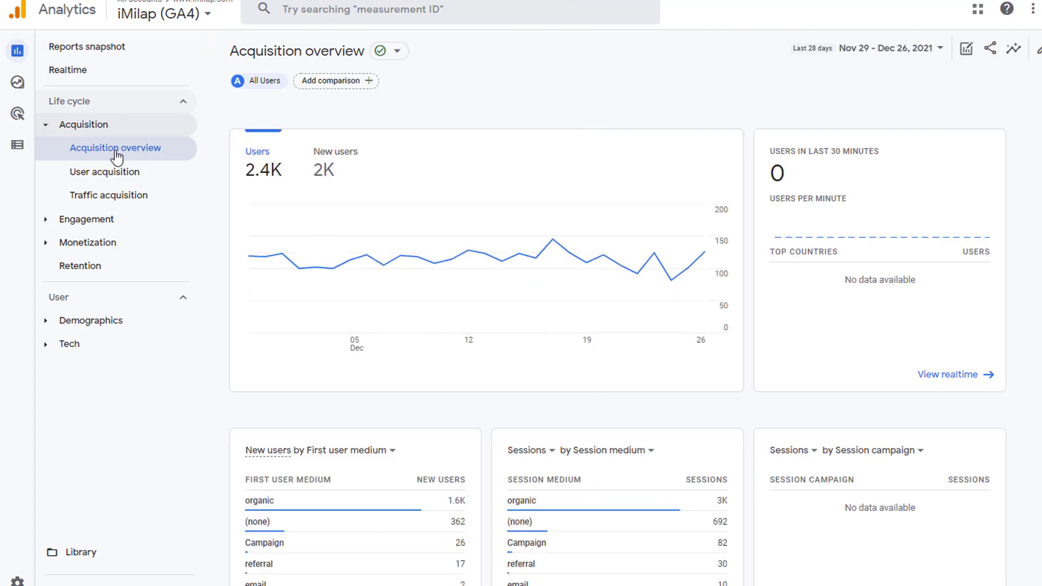
scroll(620, 372, "down", 5)
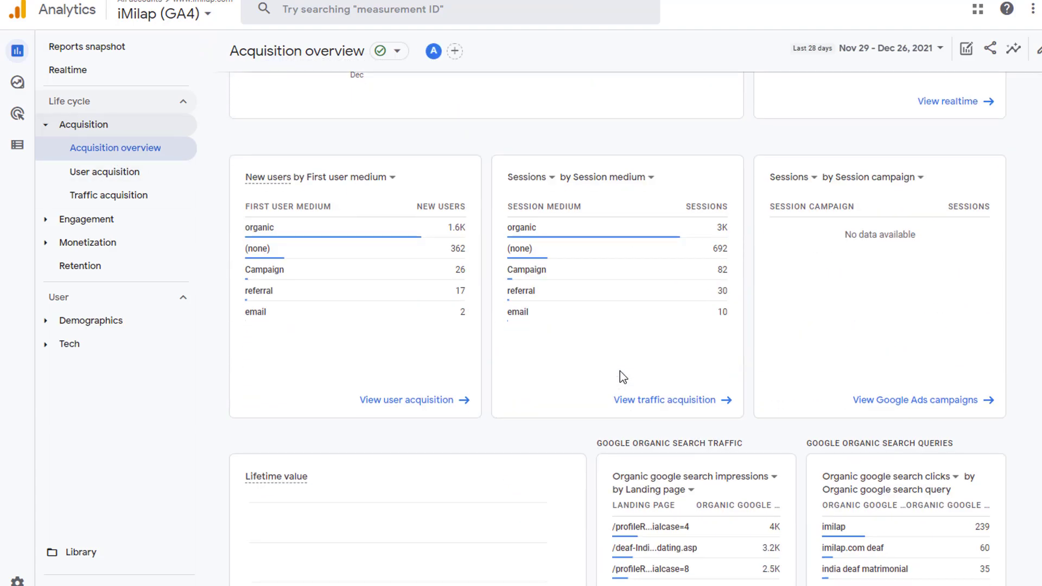
scroll(620, 371, "down", 3)
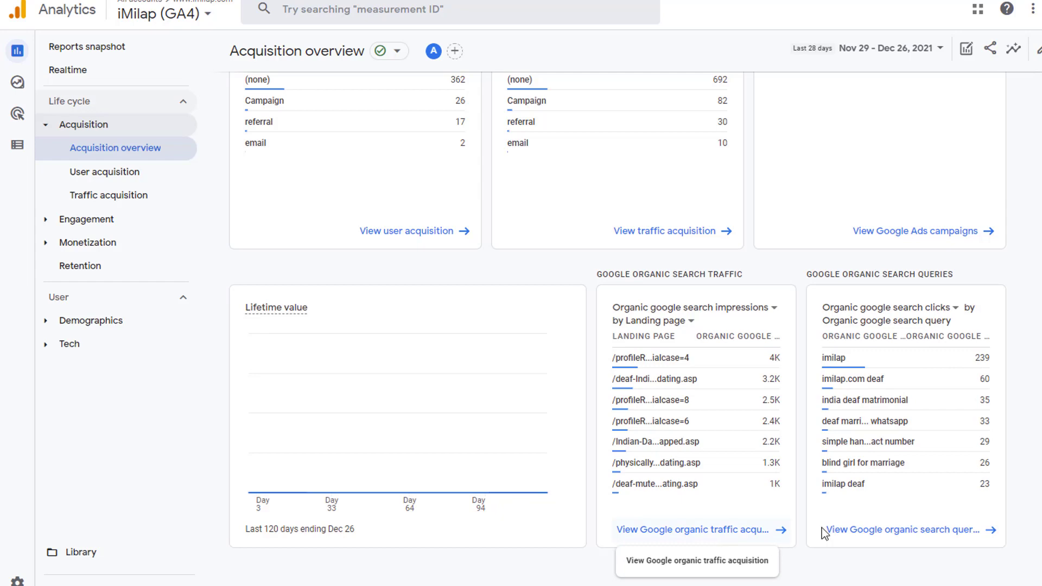
left_click(713, 534)
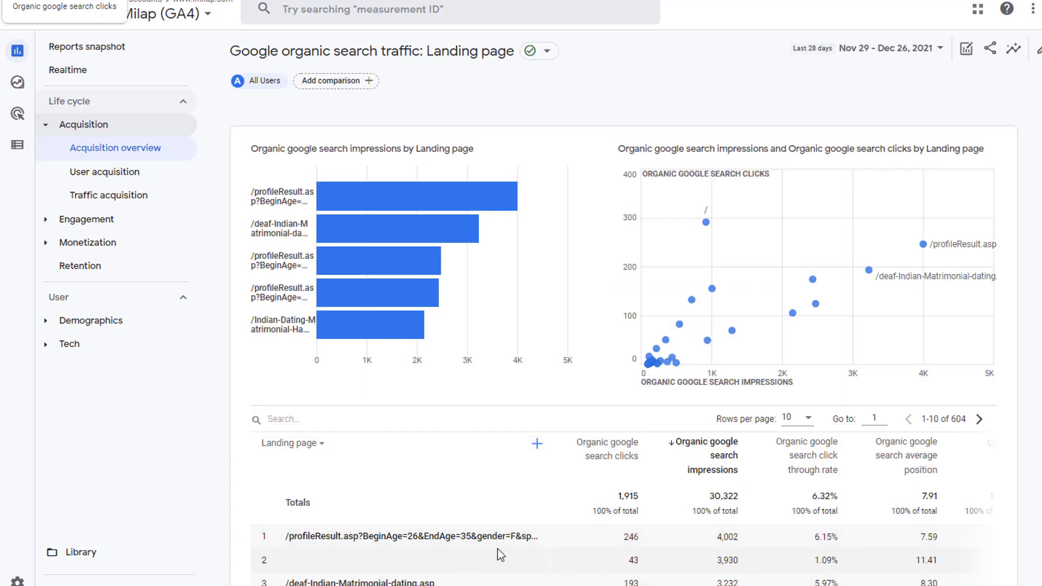
Browse the 604-row organic traffic Landing page report and review its other available dimensions.
scroll(471, 551, "down", 2)
scroll(471, 552, "down", 1)
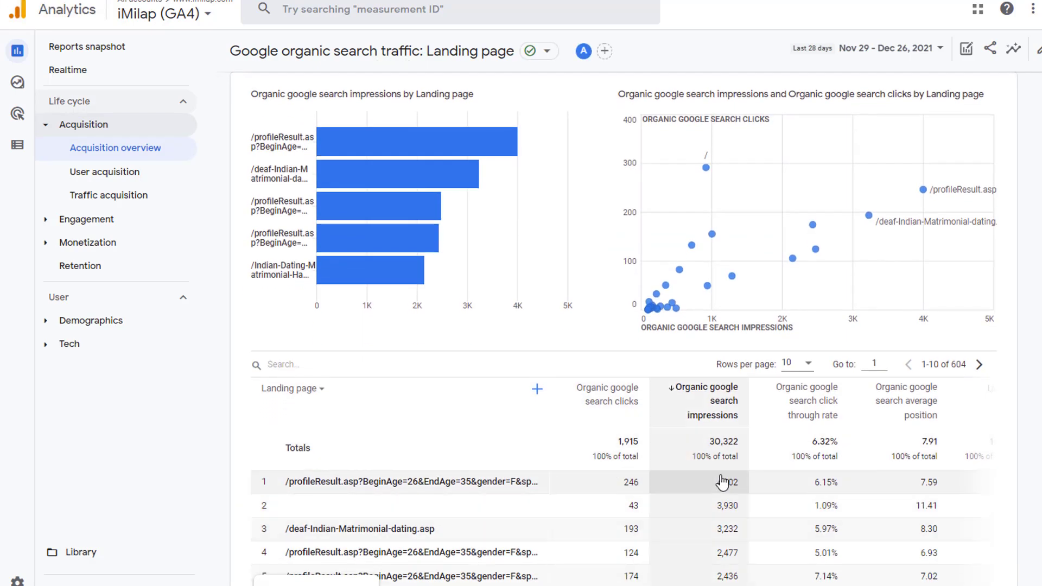
scroll(710, 504, "up", 1)
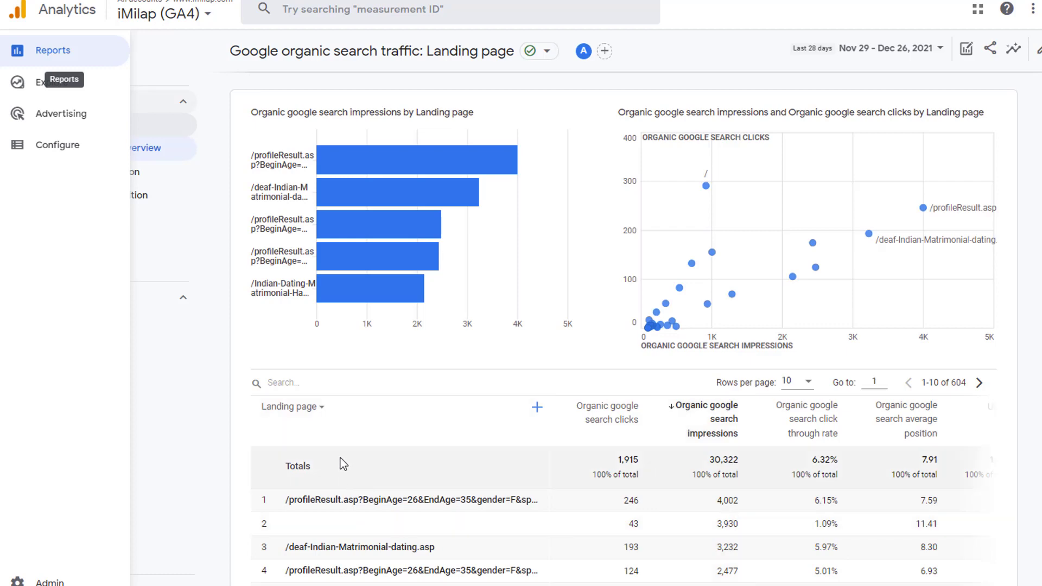
left_click(315, 416)
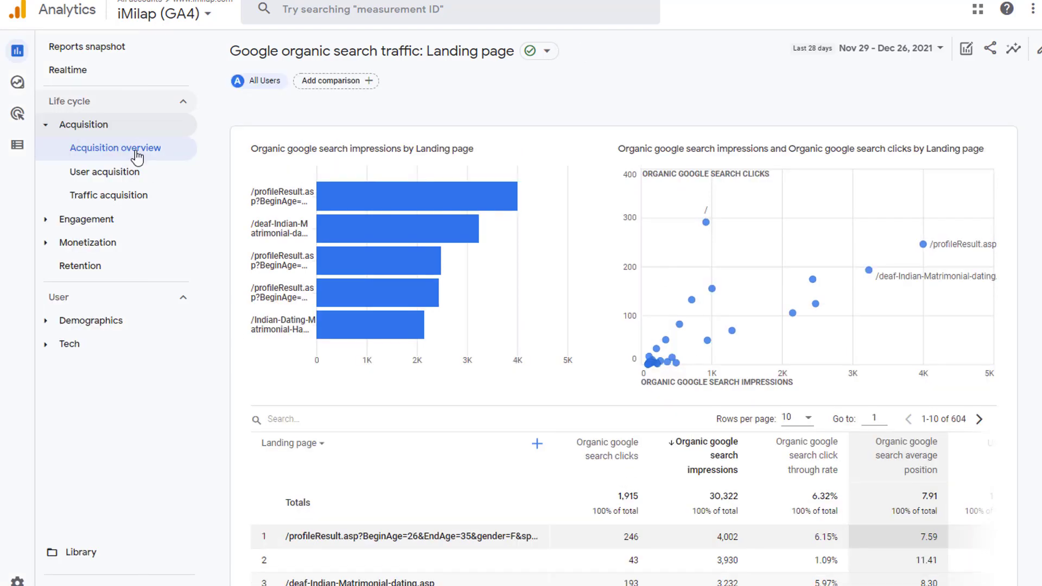
left_click(136, 156)
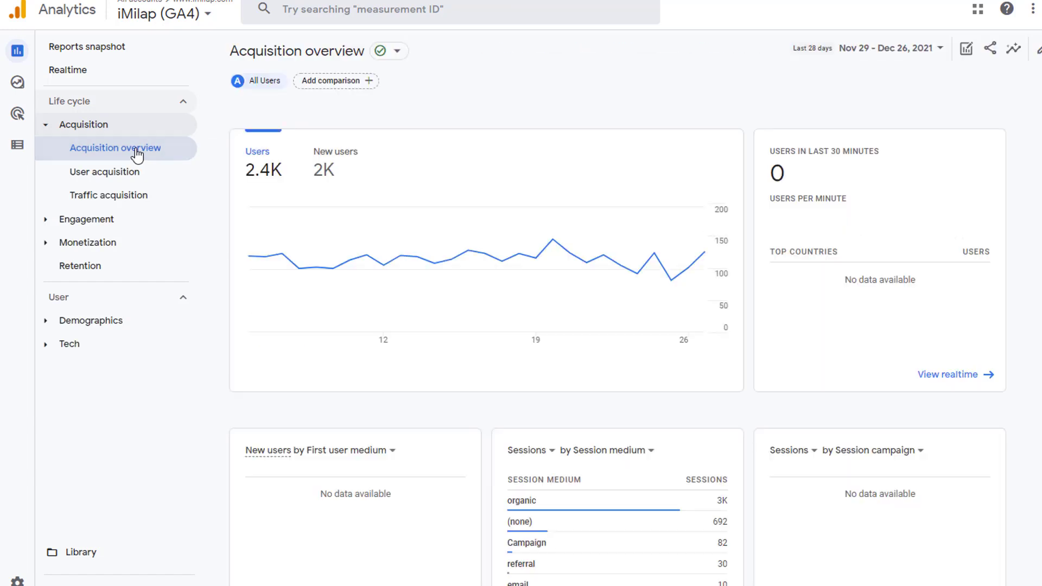
Open the organic Google search queries report, led by 'imilap' with 239 clicks.
scroll(792, 391, "down", 7)
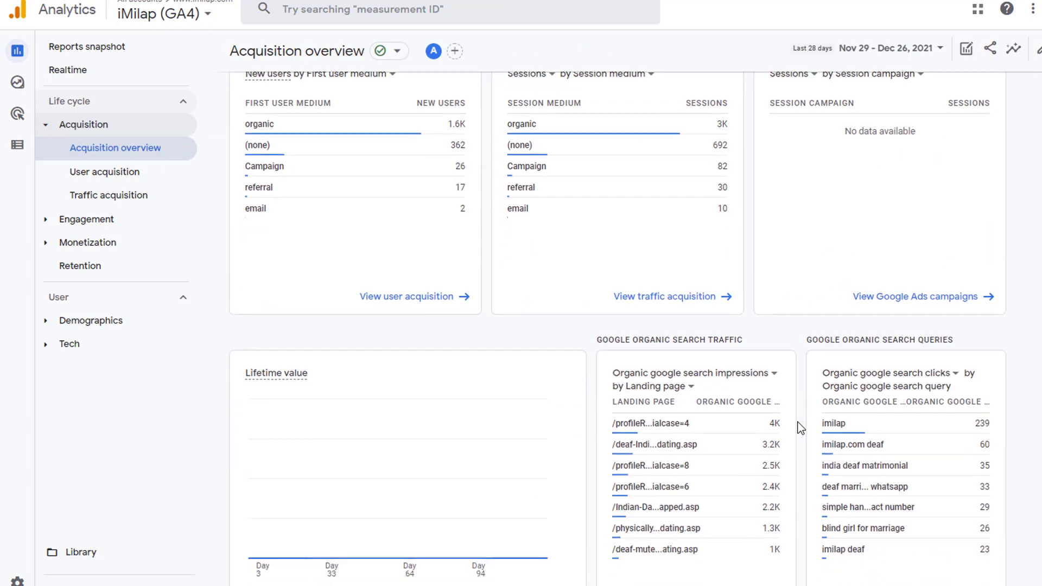
scroll(798, 427, "down", 1)
mouse_move(947, 472)
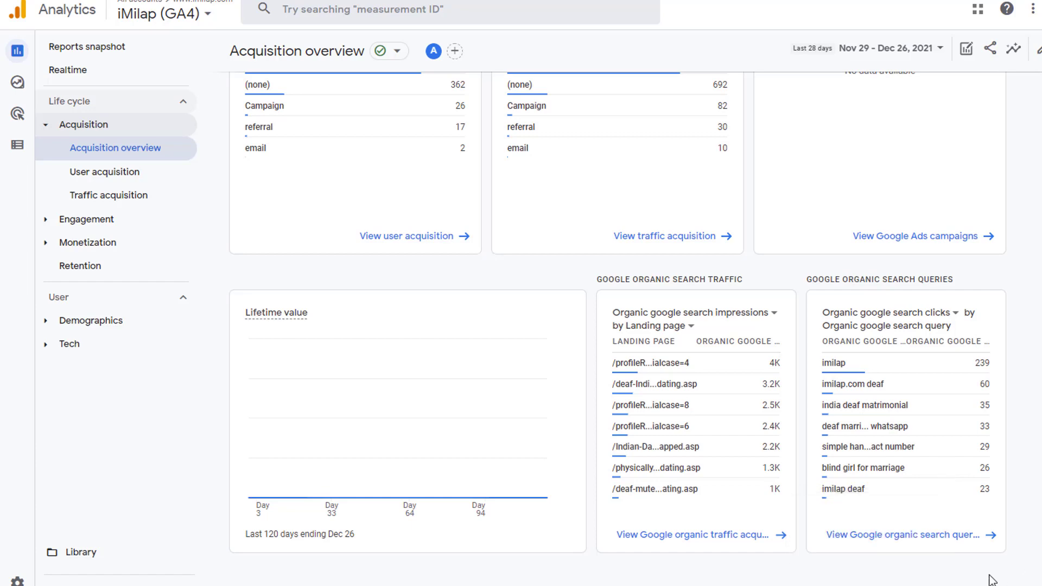
left_click(900, 537)
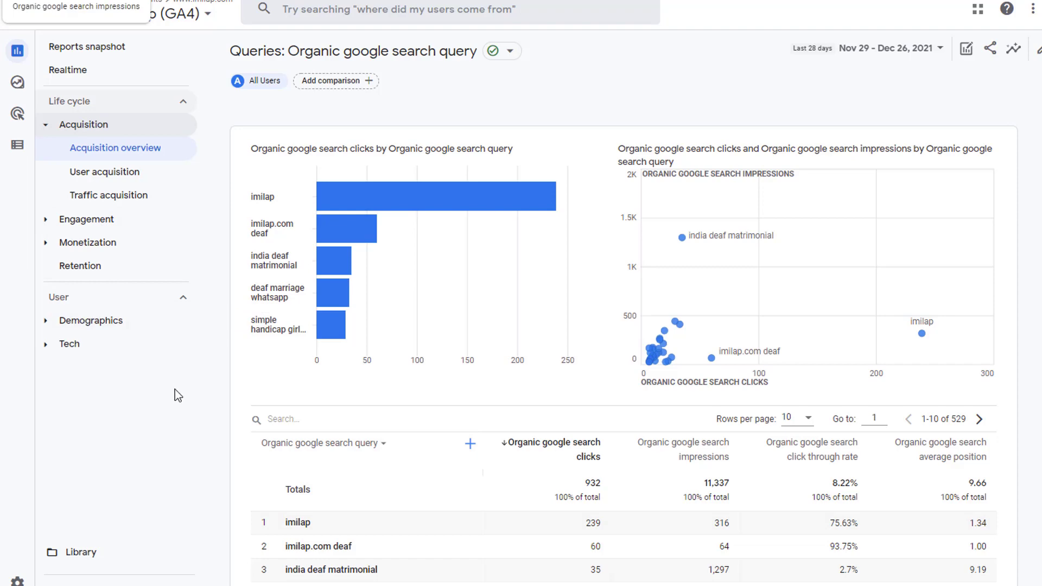
Go to the Library to find the unpublished Search Console collection.
left_click(75, 559)
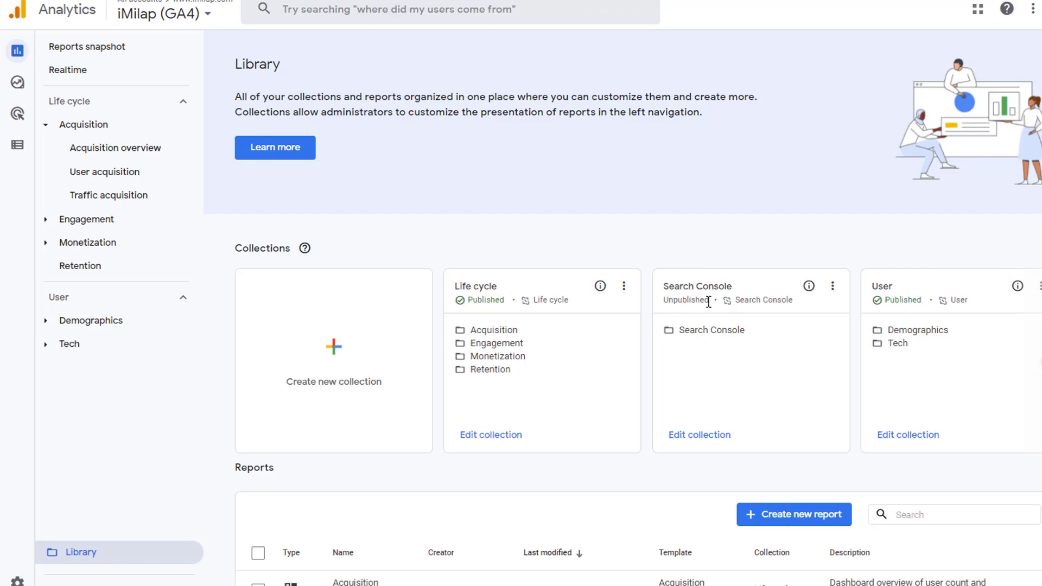
Edit the Search Console collection, keeping its Queries and organic traffic reports, and save.
mouse_move(78, 104)
left_click(705, 446)
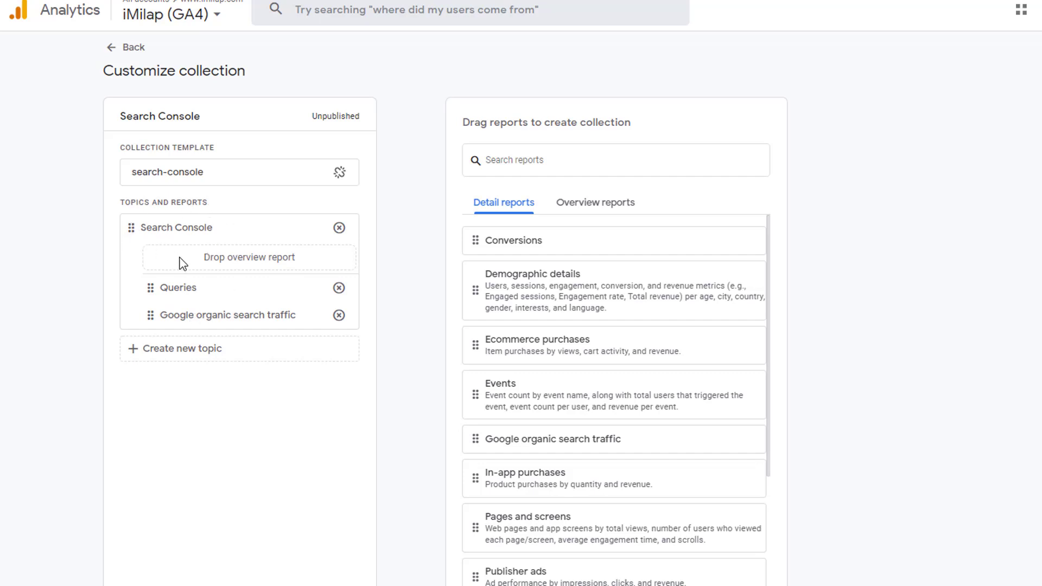
left_click(313, 564)
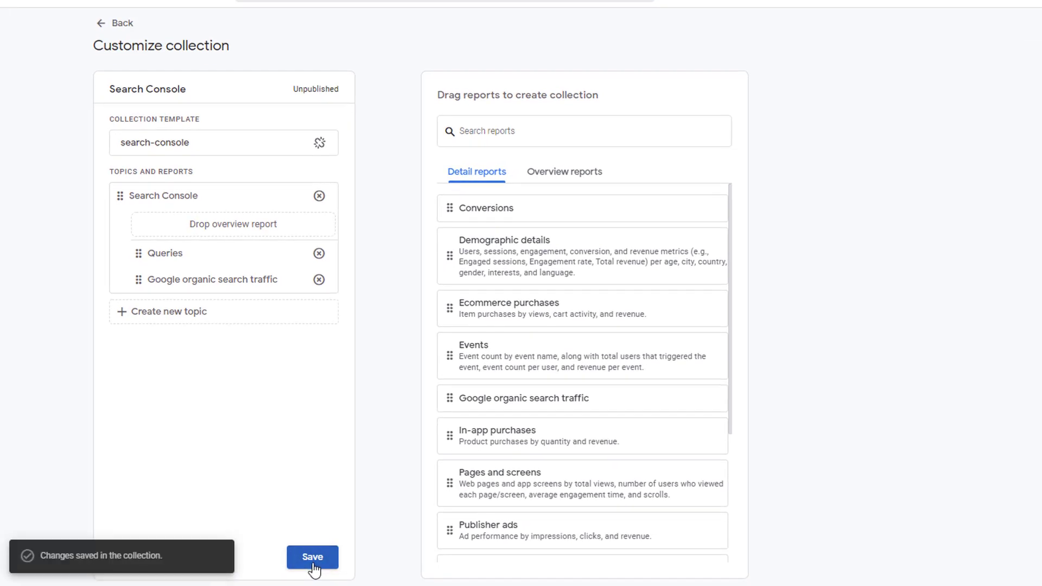
Publish the Search Console collection from its Library card menu.
left_click(124, 30)
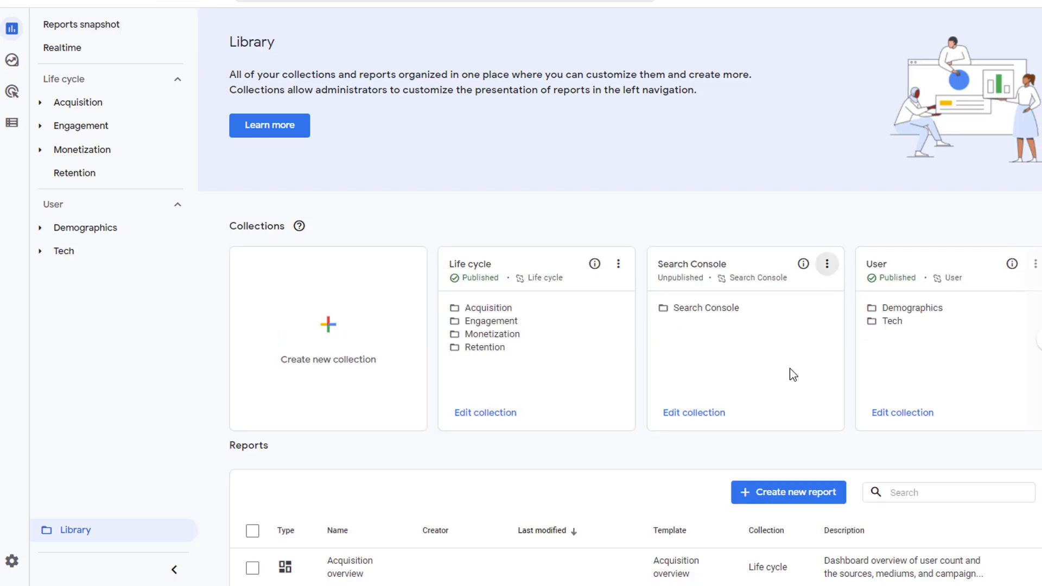
left_click(827, 264)
left_click(837, 293)
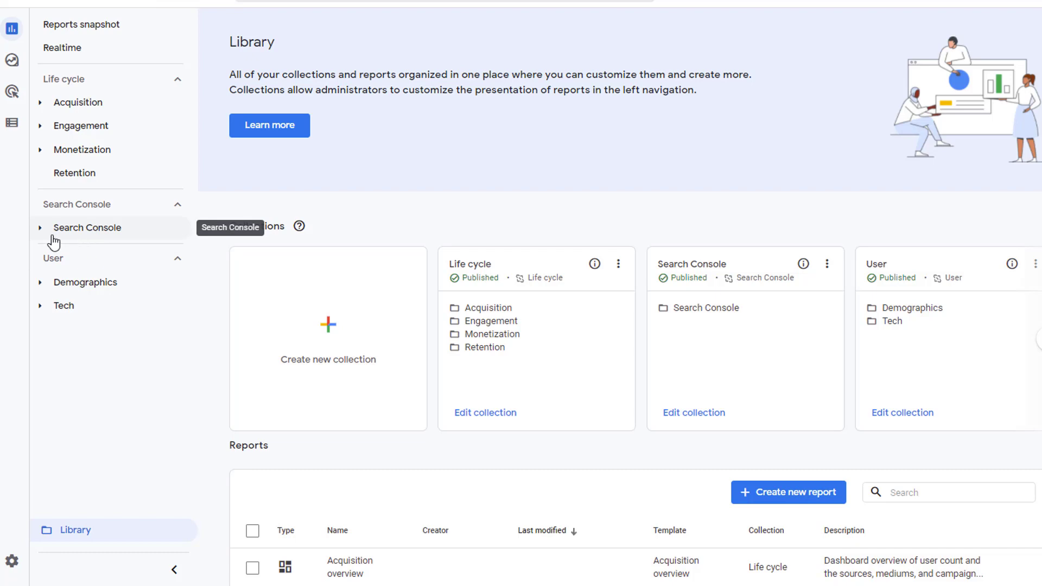
Expand Search Console in navigation and open the Queries and Google organic search traffic reports.
left_click(90, 236)
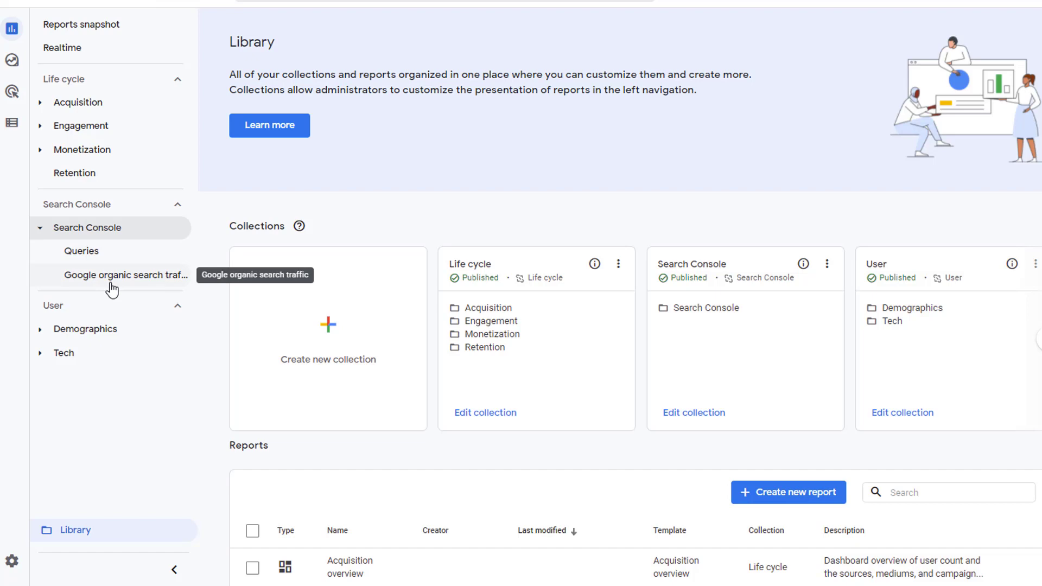
left_click(90, 260)
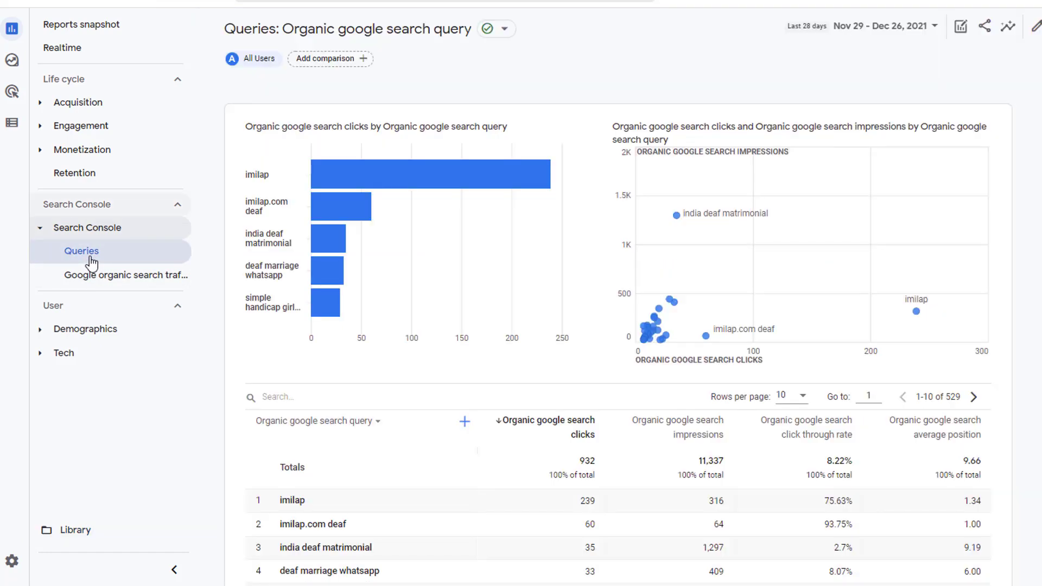
left_click(114, 279)
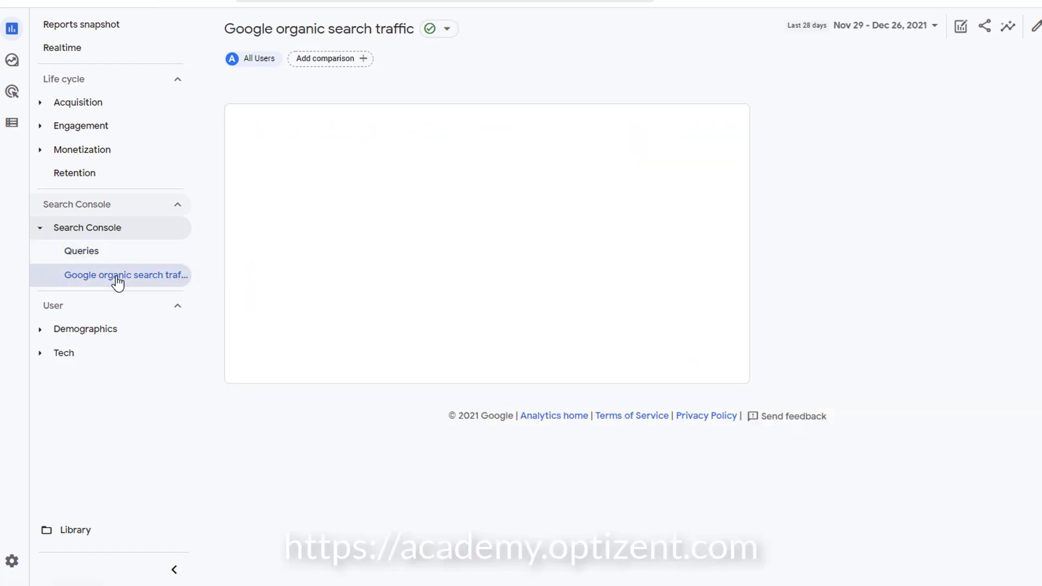